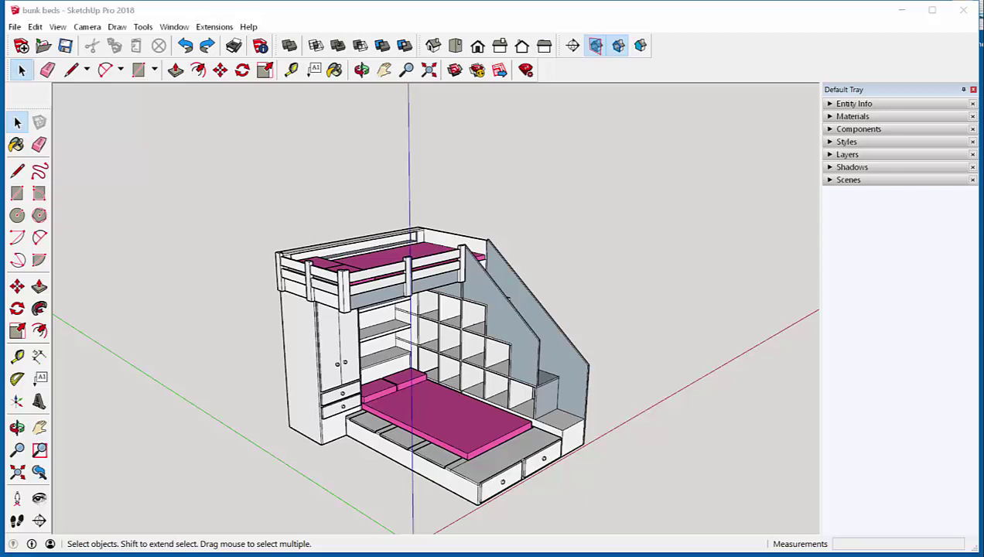
Switch the camera to Parallel Projection and check the Top, Front, Right, Back and Left views, ending on Iso
left_click(87, 27)
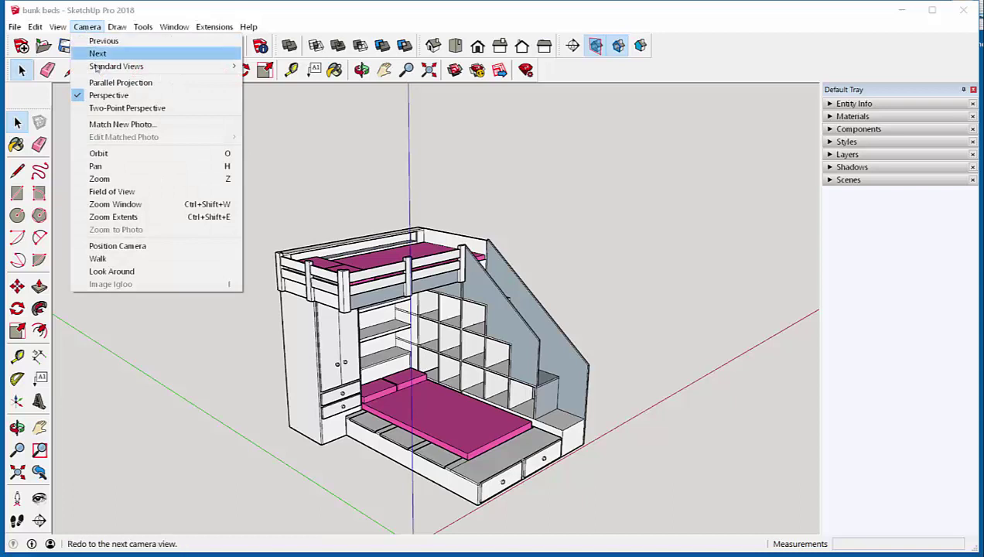
left_click(101, 82)
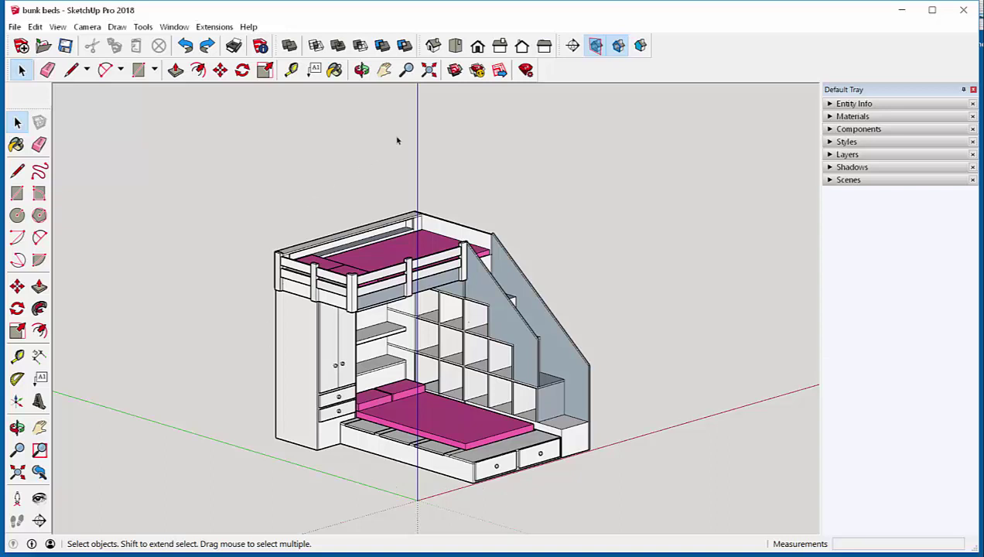
left_click(455, 47)
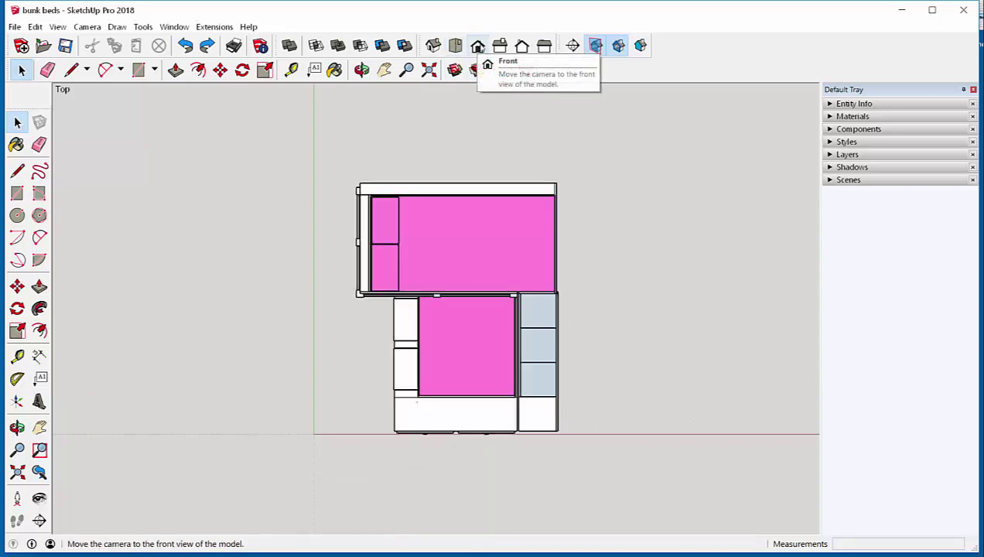
left_click(478, 47)
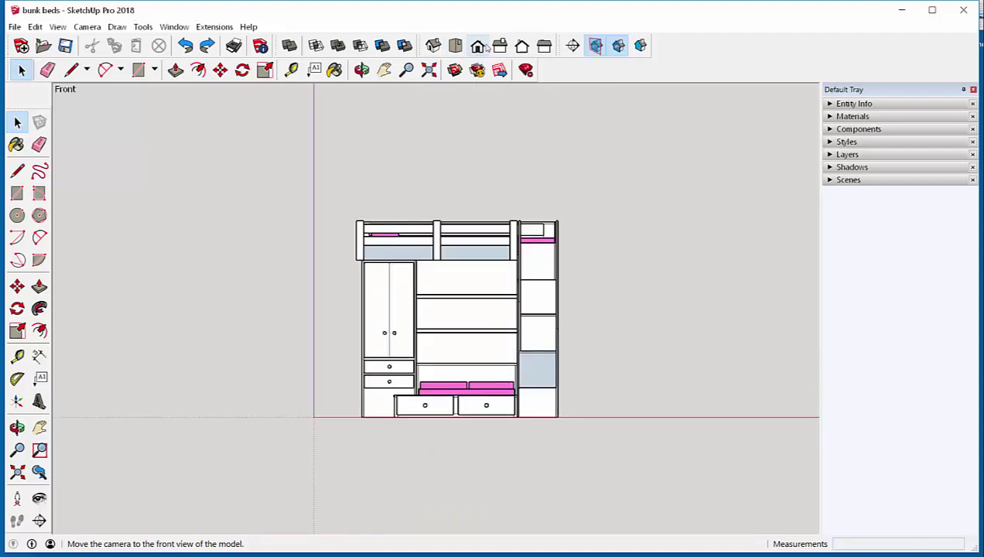
left_click(500, 47)
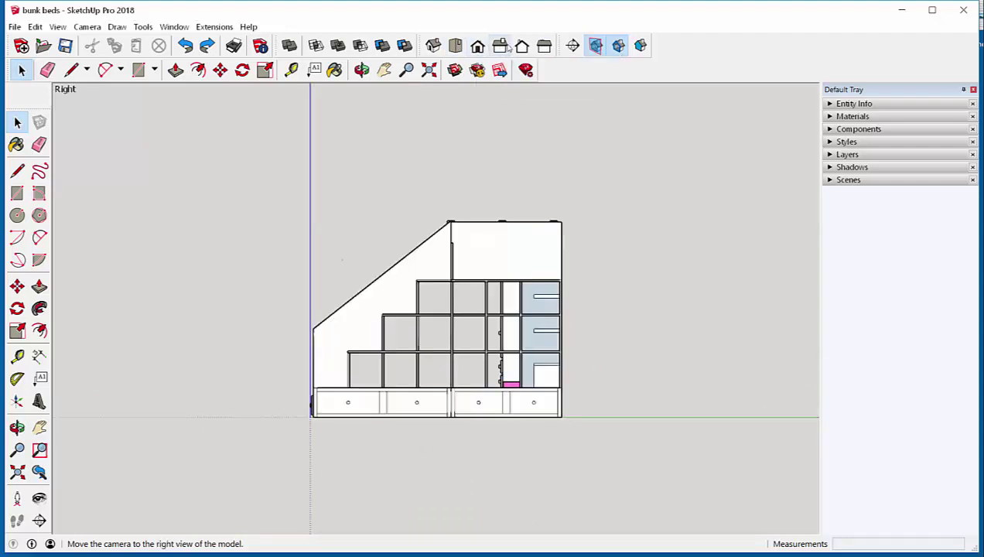
left_click(523, 47)
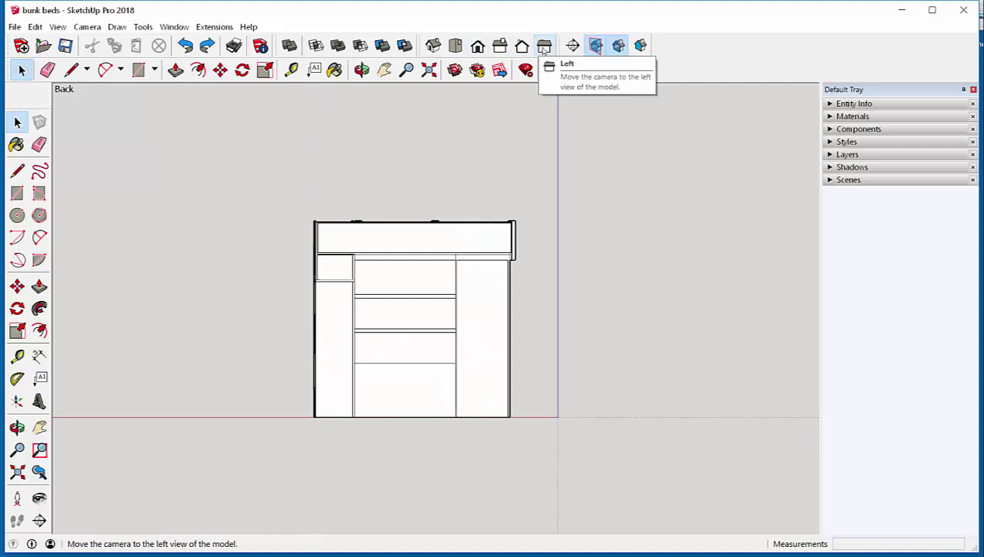
left_click(545, 46)
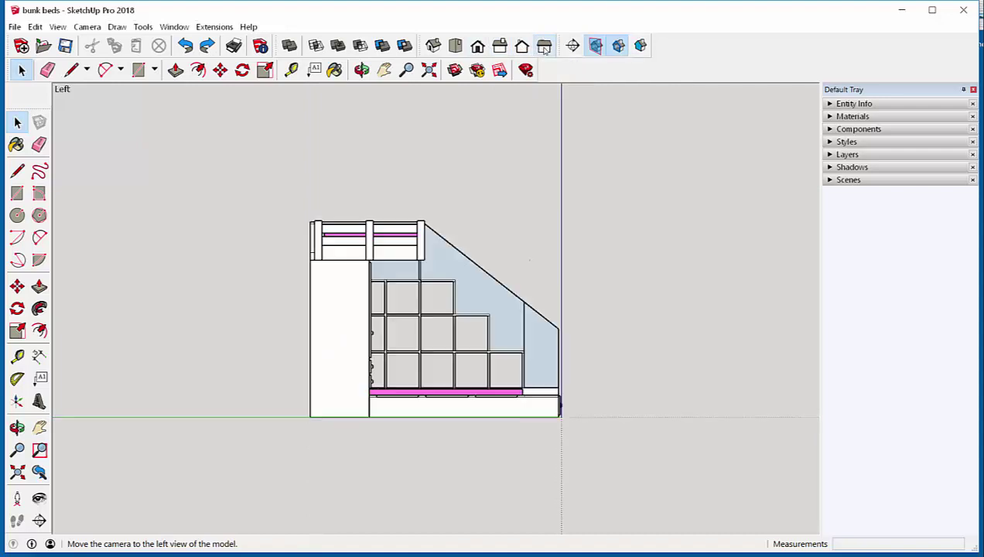
left_click(433, 46)
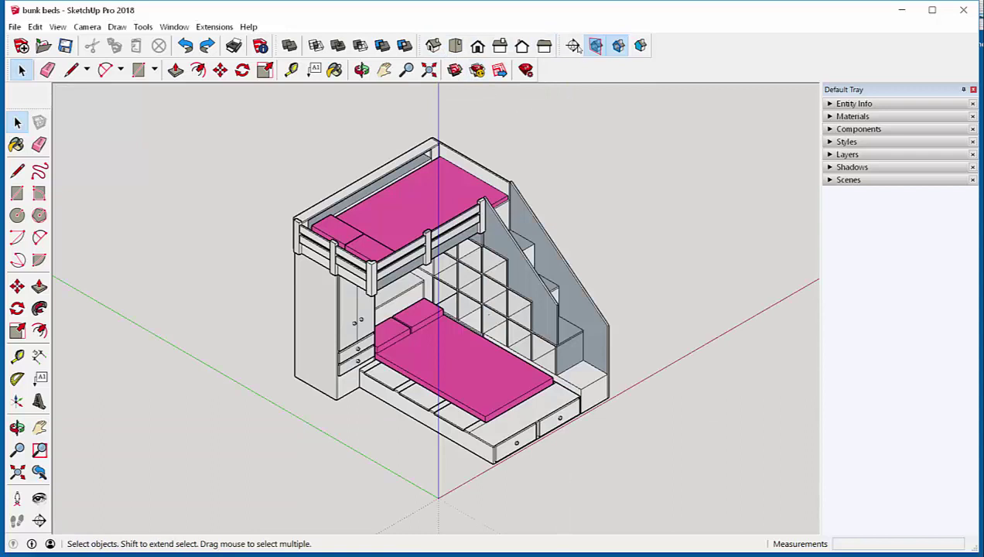
Place a section plane on the lower drawer front and move it about 52 1/16" back
left_click(573, 46)
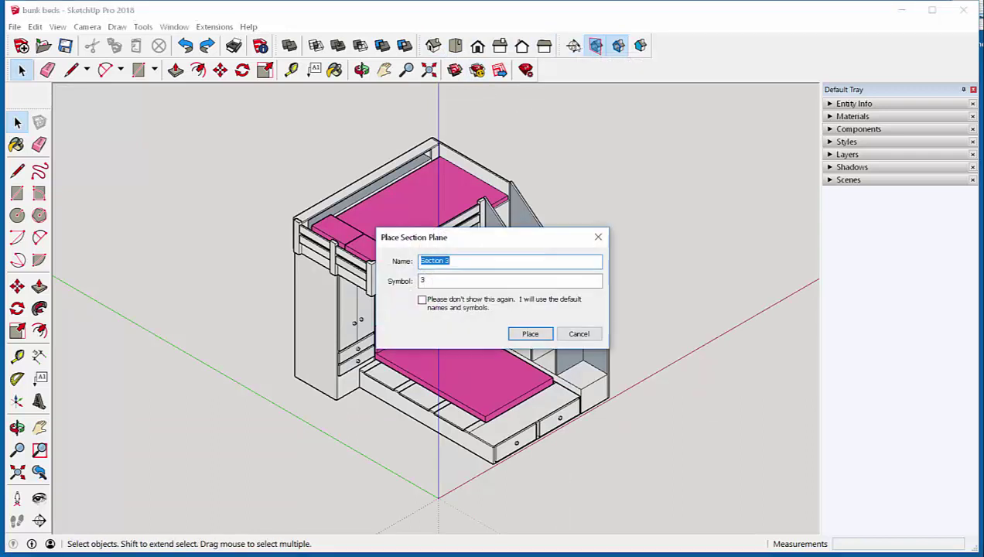
left_click(529, 334)
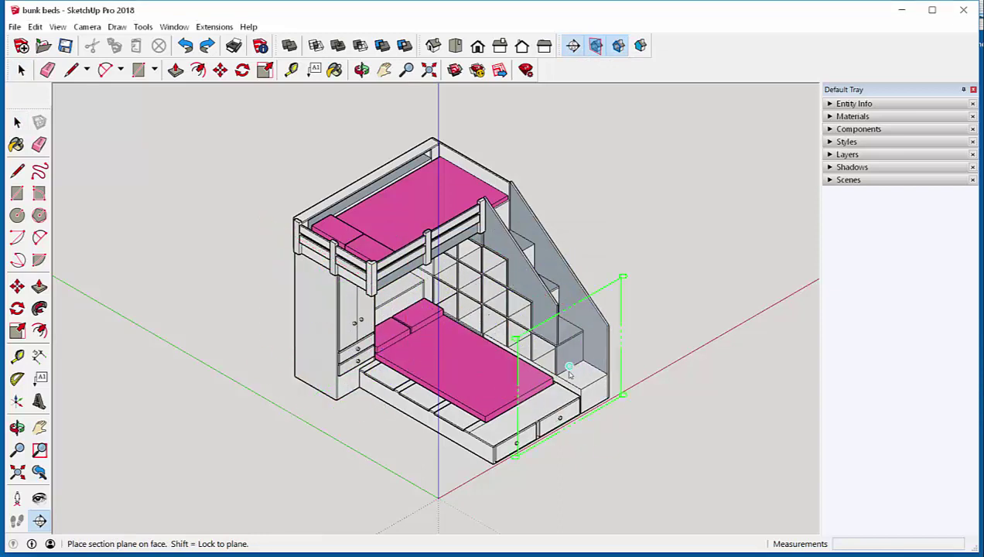
left_click(571, 413)
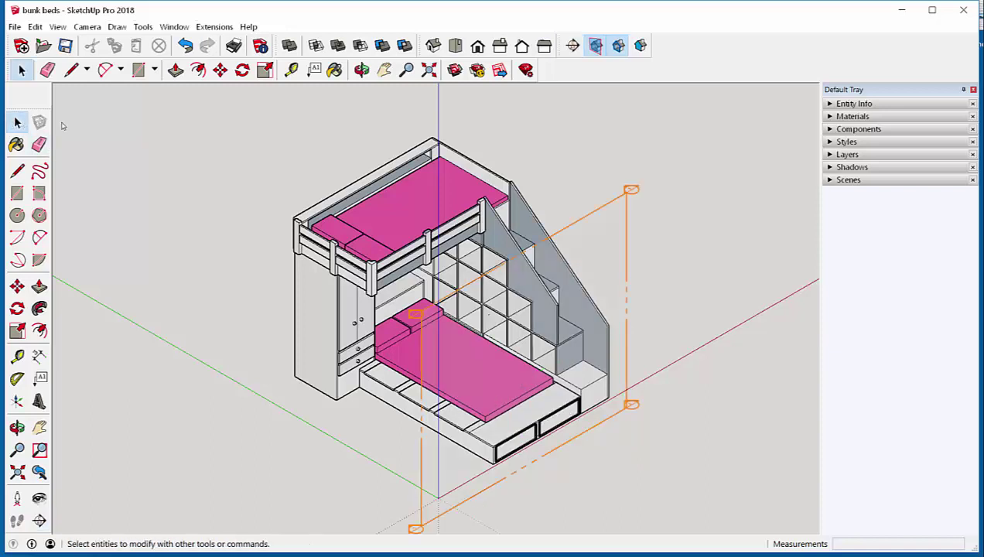
left_click(603, 207)
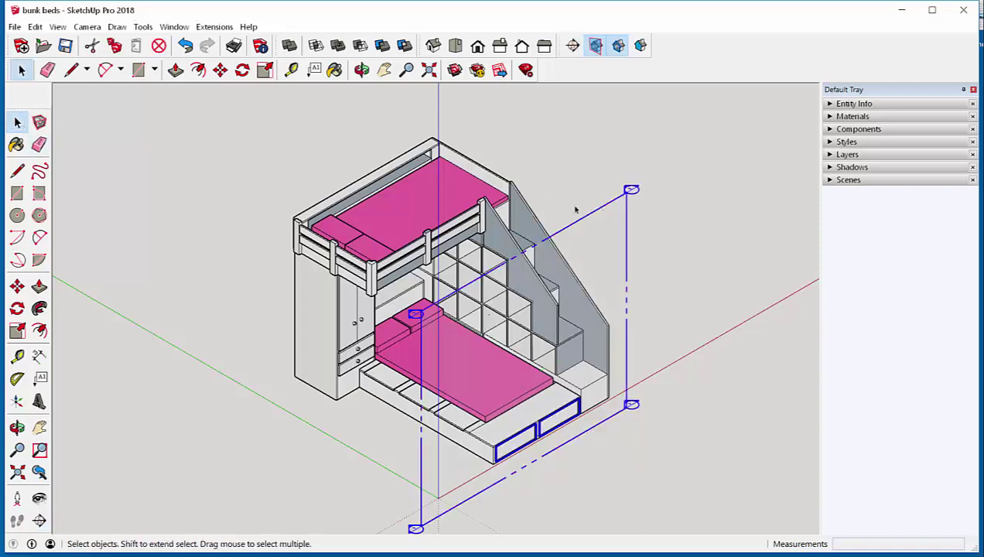
left_click(17, 287)
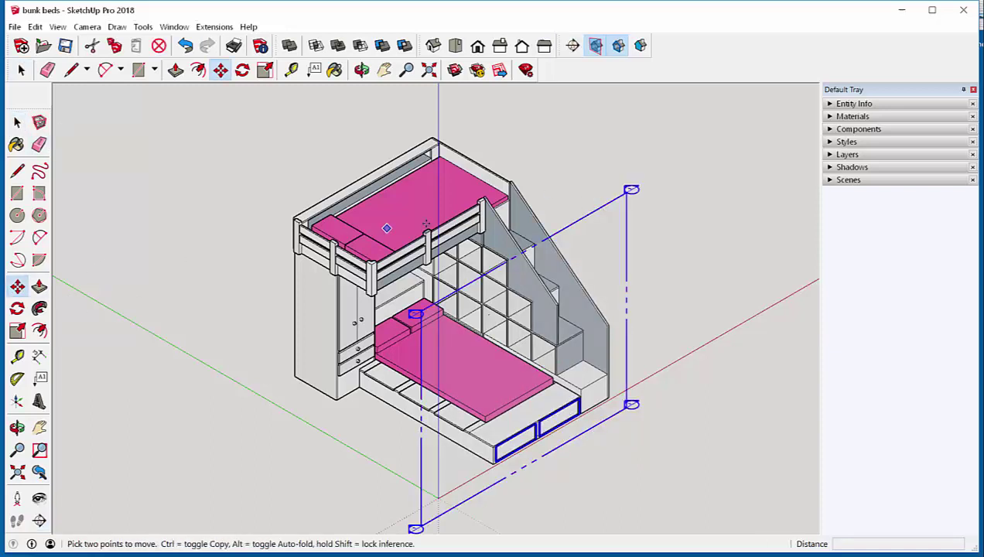
left_click(586, 208)
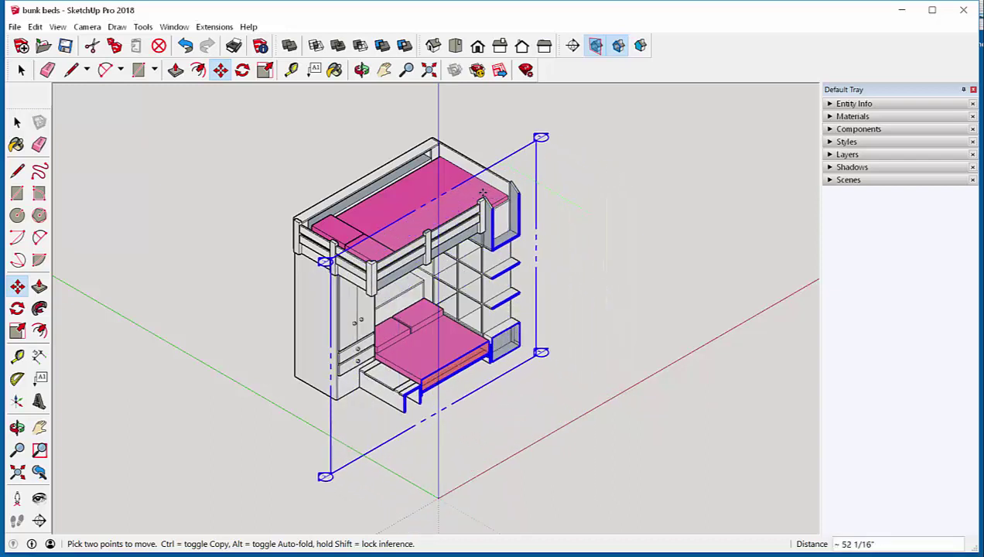
left_click(482, 191)
Check the cut from the Front and Iso views, toggling section plane display and section cuts off and on
left_click(477, 46)
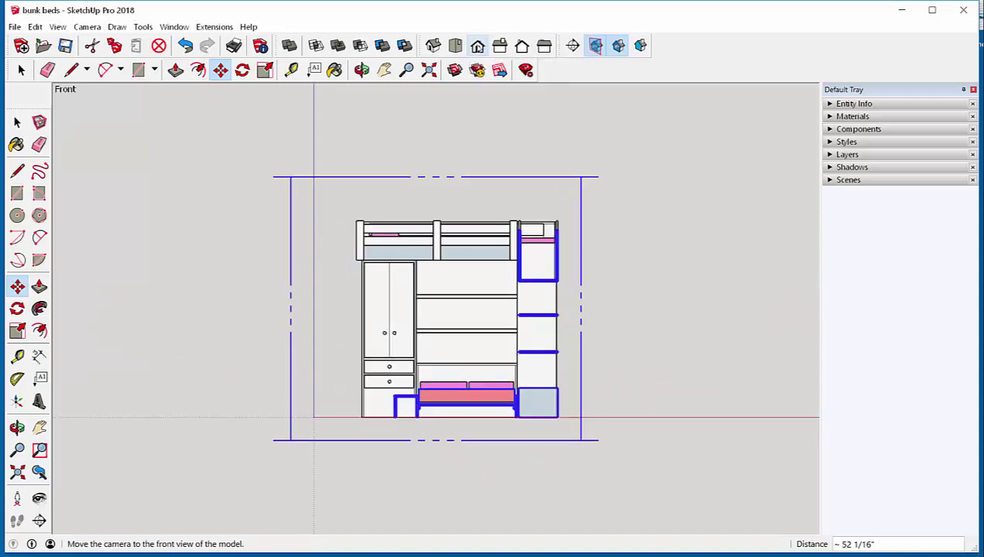
left_click(432, 46)
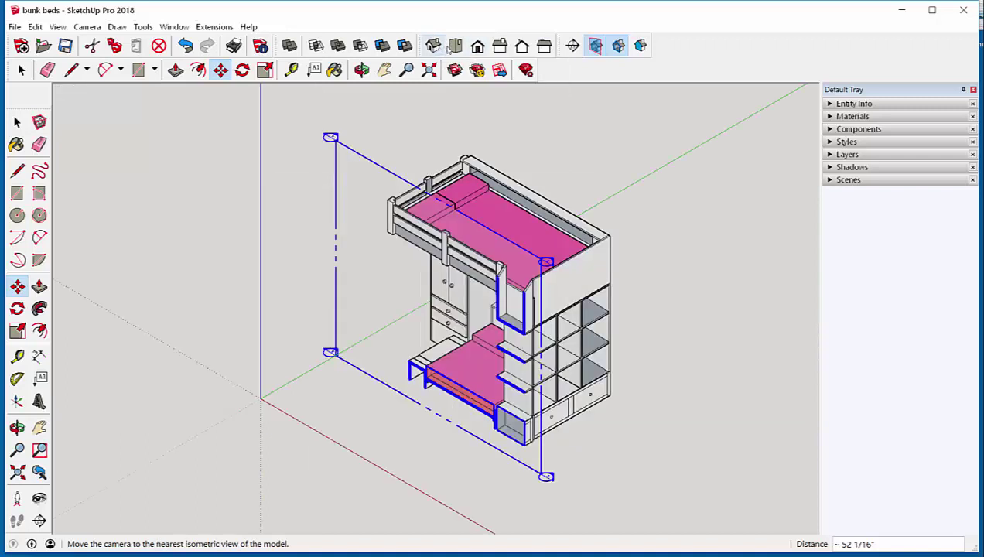
left_click(595, 46)
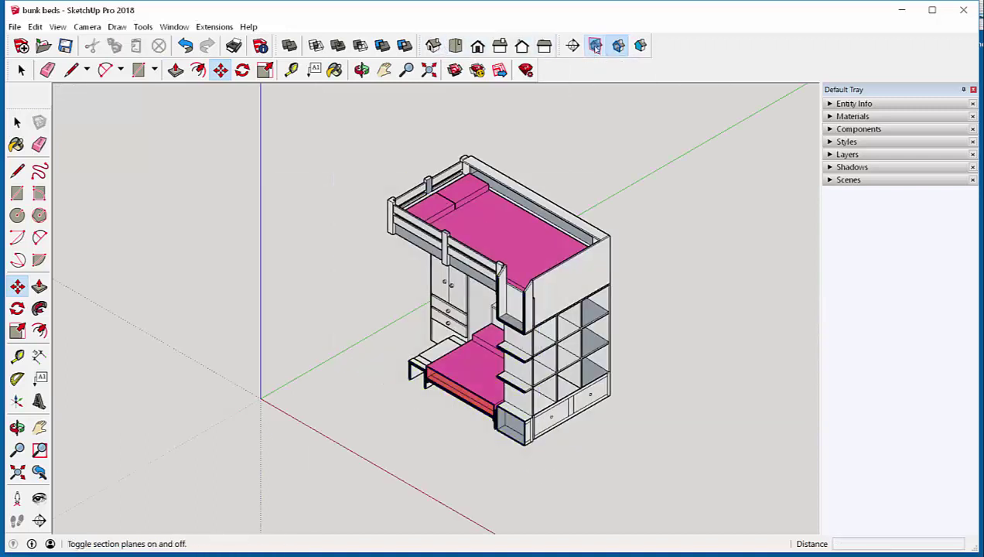
left_click(596, 46)
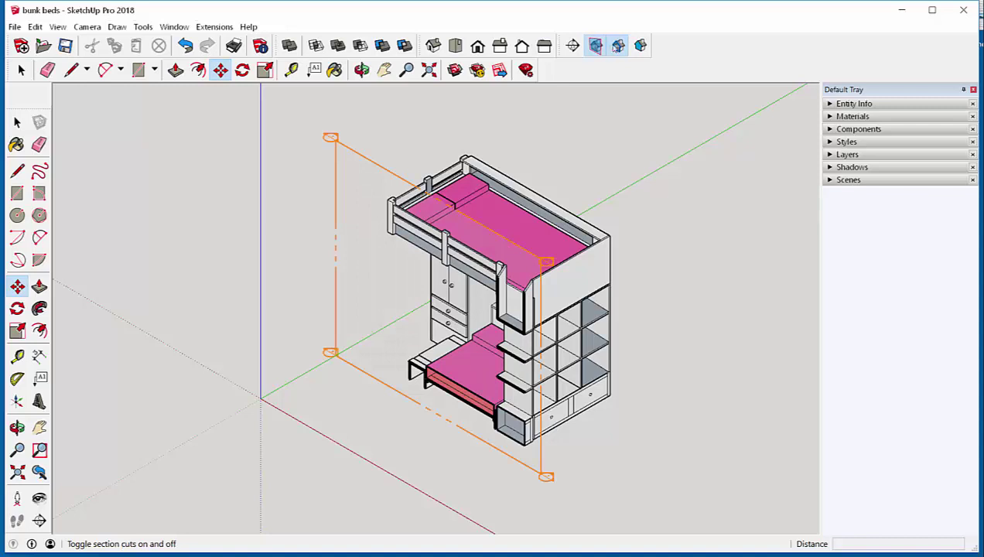
left_click(618, 47)
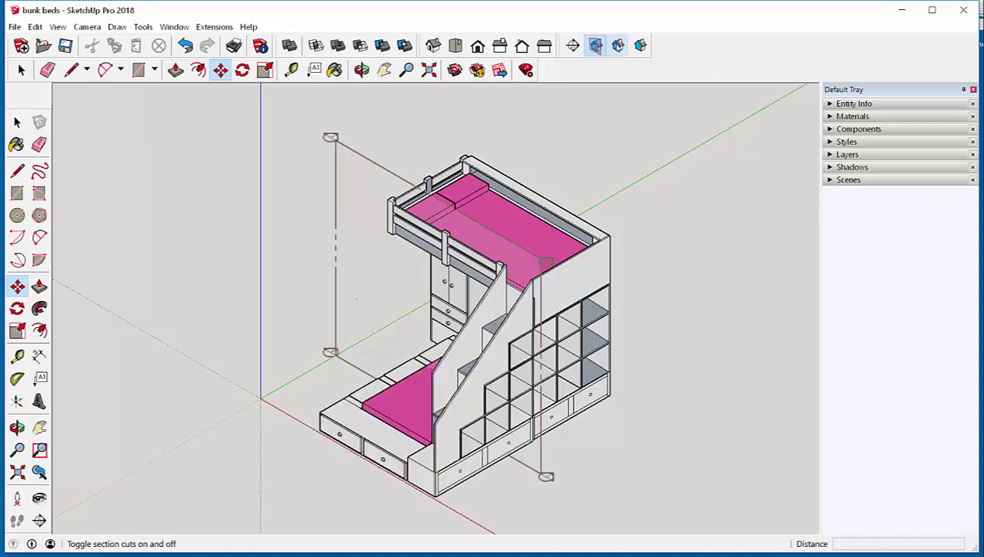
left_click(617, 47)
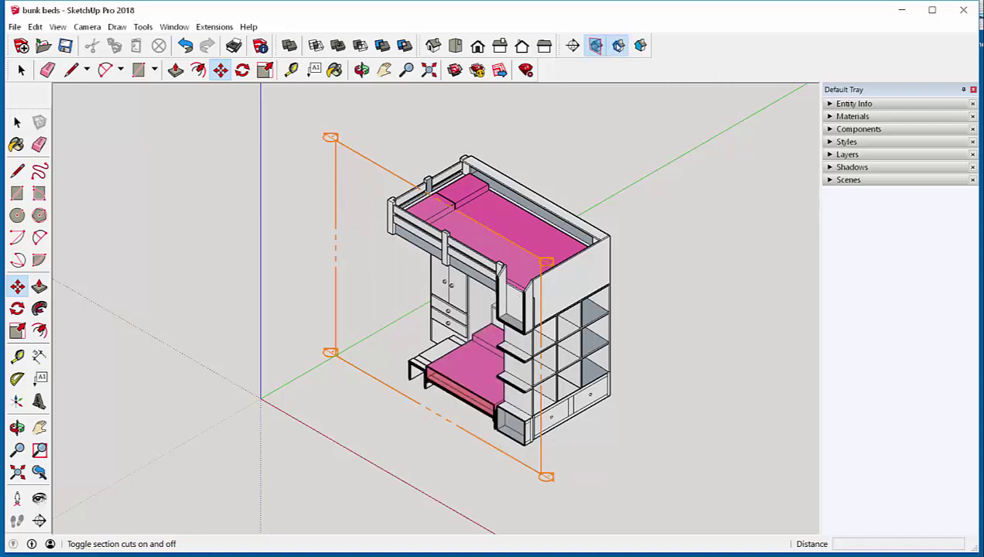
key("space")
left_click(512, 244)
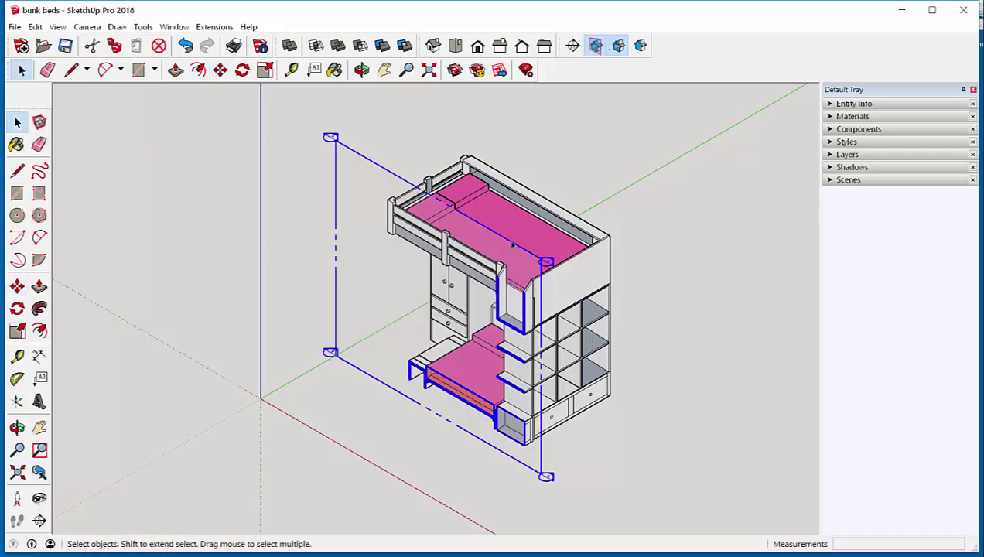
right_click(512, 244)
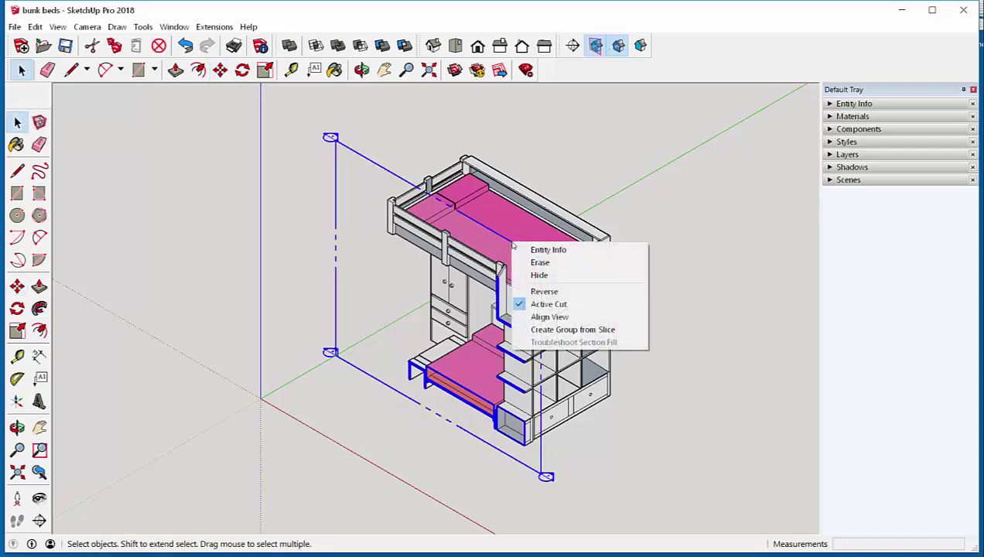
left_click(542, 330)
middle_click_drag(309, 314, 672, 322)
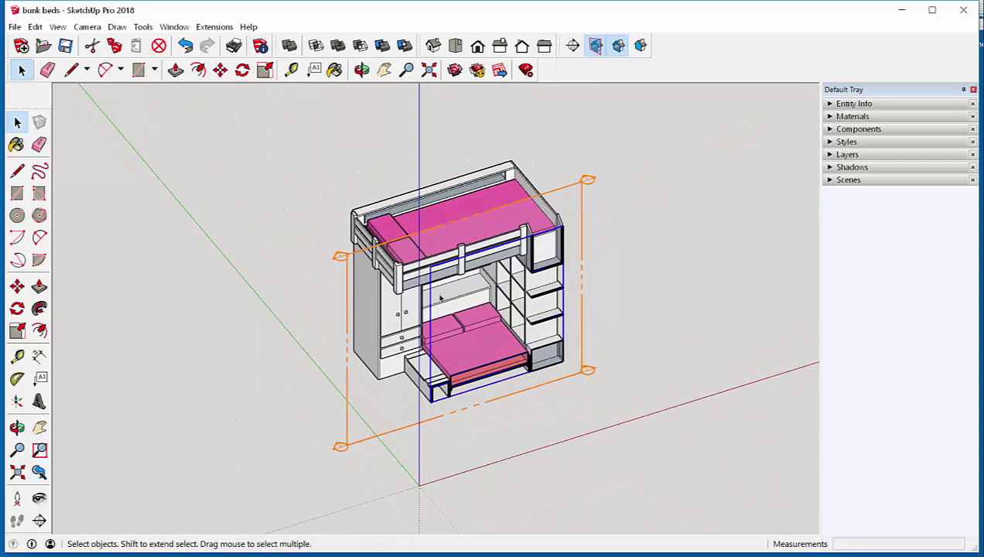
scroll(431, 300, "up", 3)
key("m")
left_click(607, 252)
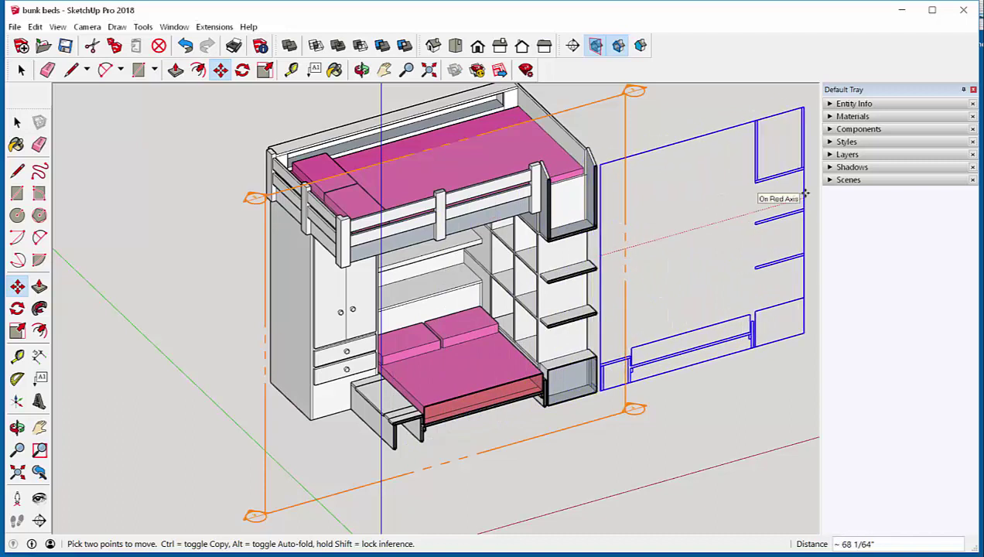
left_click(804, 194)
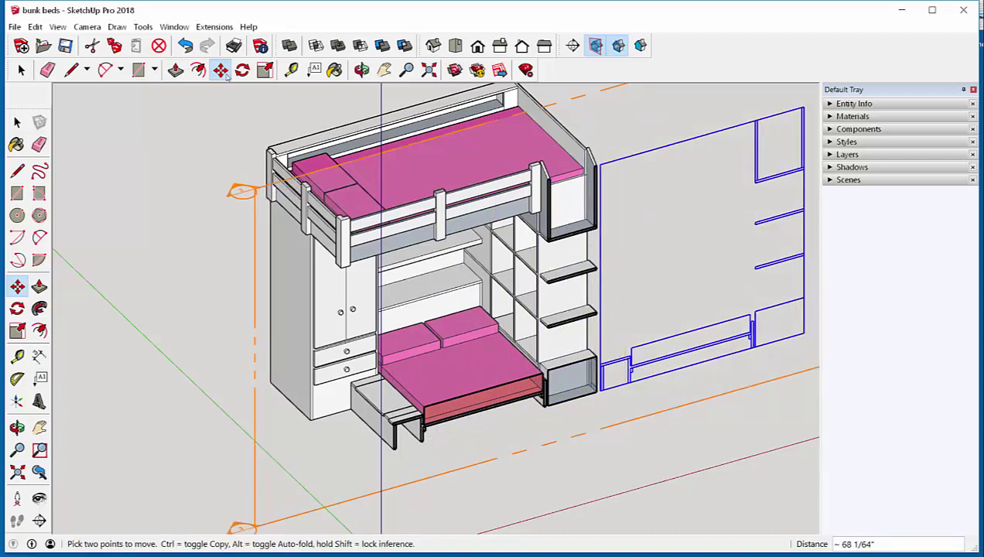
left_click(186, 46)
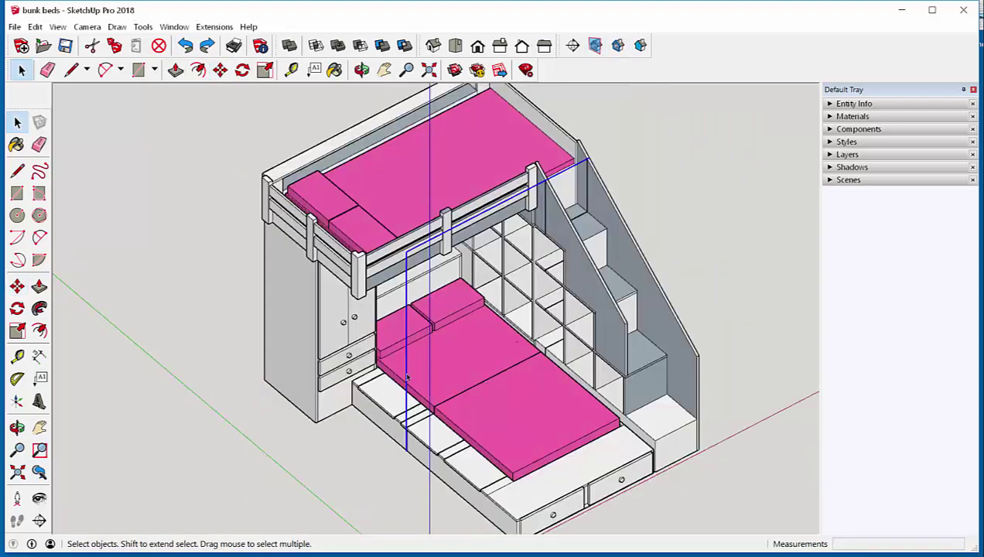
Explode the lower bed group into its individual pieces
right_click(407, 376)
left_click(510, 370)
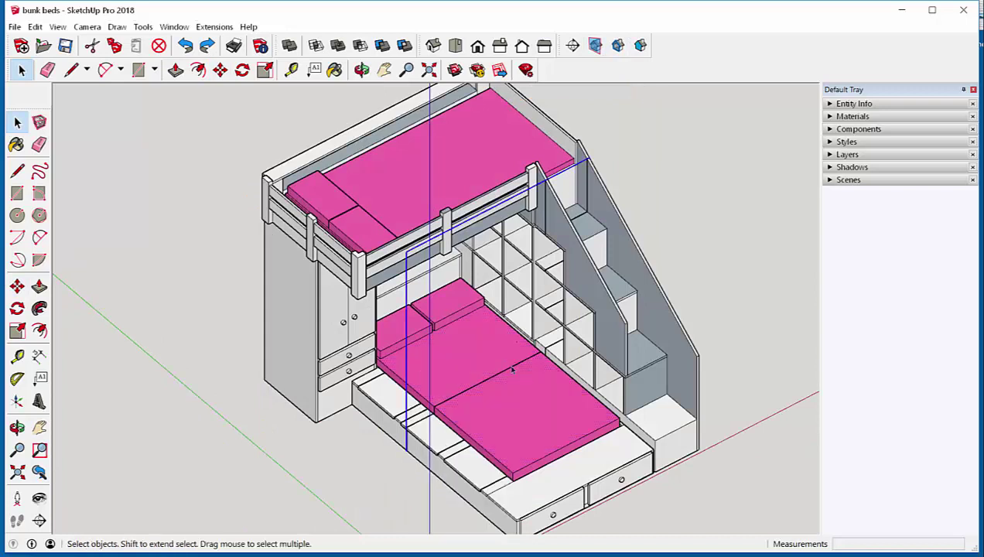
right_click(408, 443)
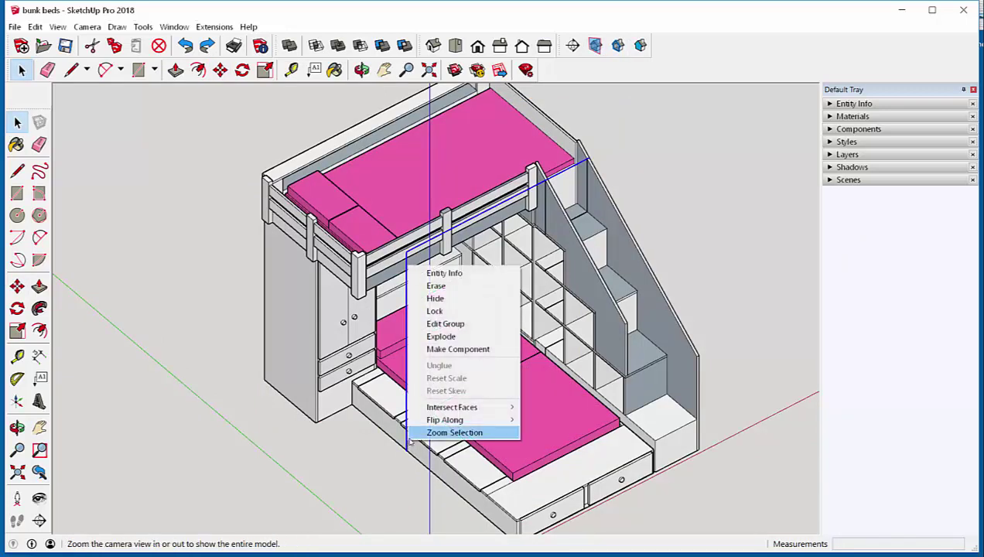
left_click(435, 338)
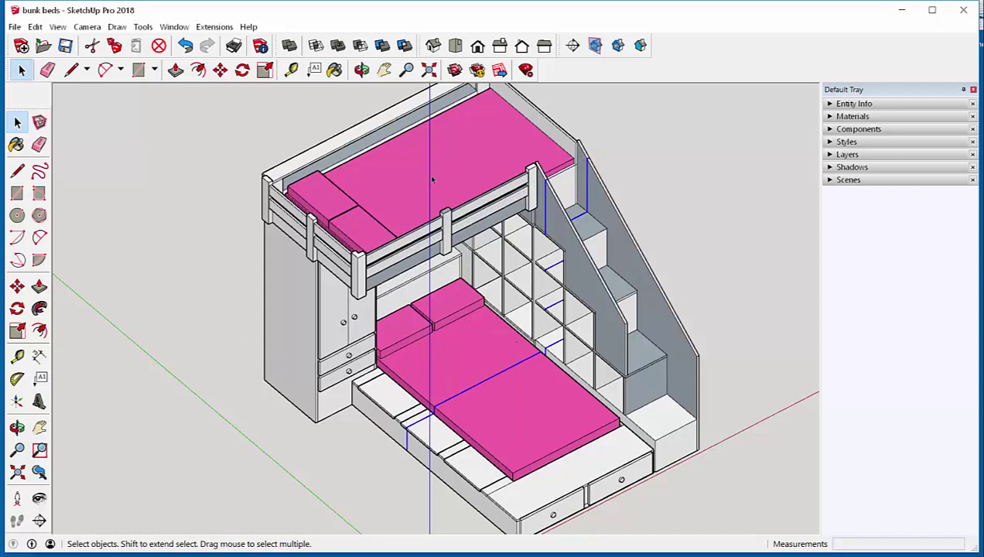
Check the exploded faces (mattress, shelf, stair step), then clear the selection
left_click(521, 421)
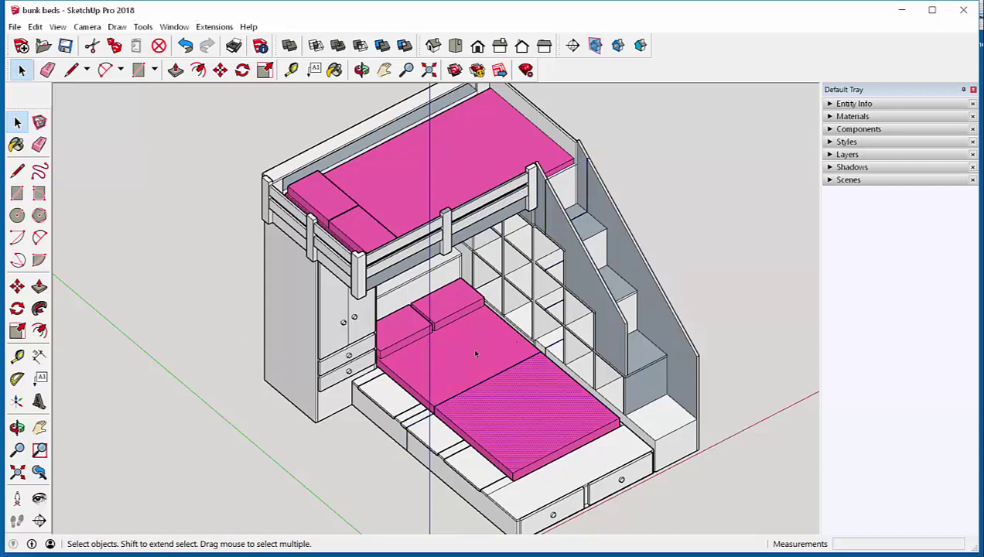
left_click(583, 371)
left_click(638, 355)
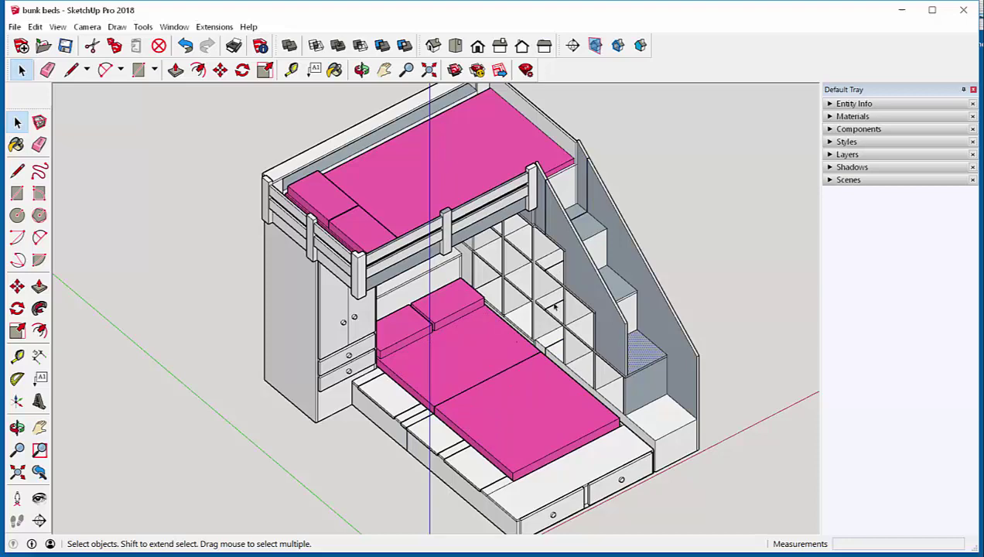
left_click(465, 356)
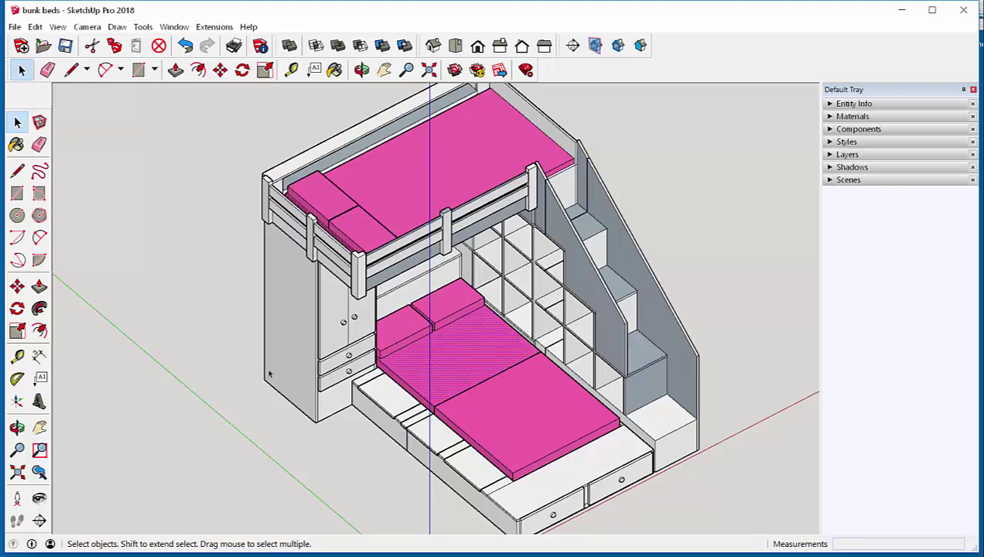
left_click(173, 260)
scroll(173, 260, "down", 2)
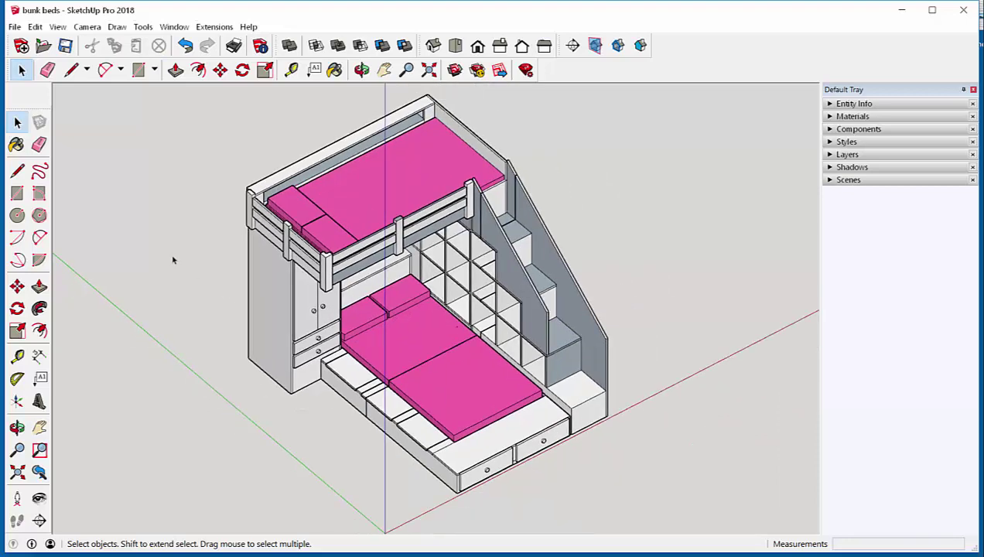
middle_click_drag(173, 260, 165, 255)
Undo the explode and the earlier section plane move
left_click(184, 44)
left_click(185, 45)
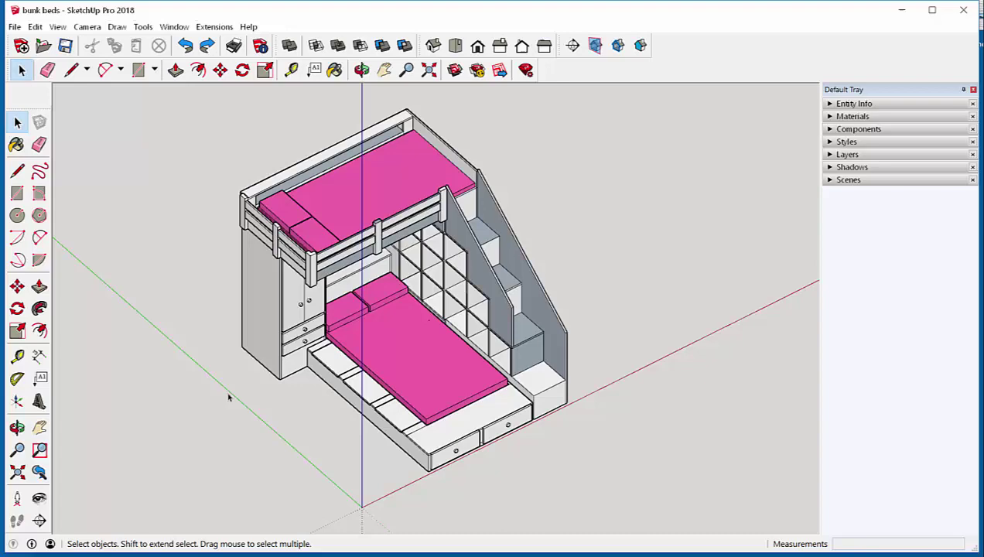
middle_click_drag(228, 398, 85, 253)
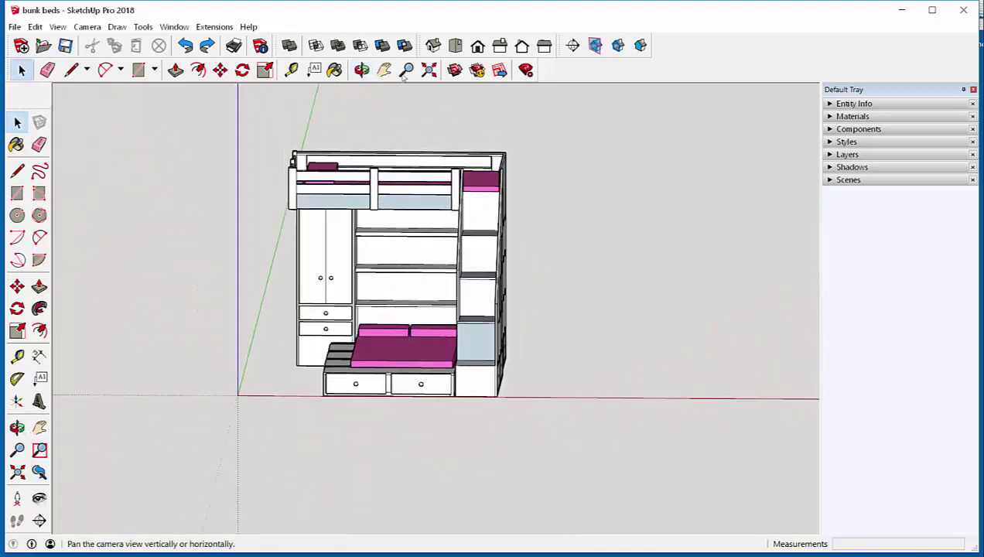
Show the bunk bed in the Front standard view and send it to LayOut
left_click(478, 47)
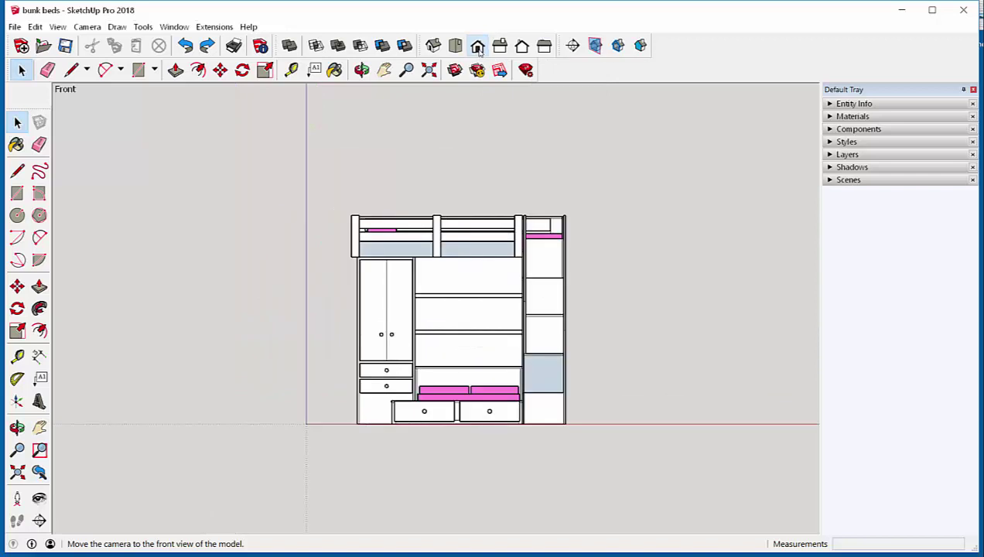
scroll(293, 330, "up", 2)
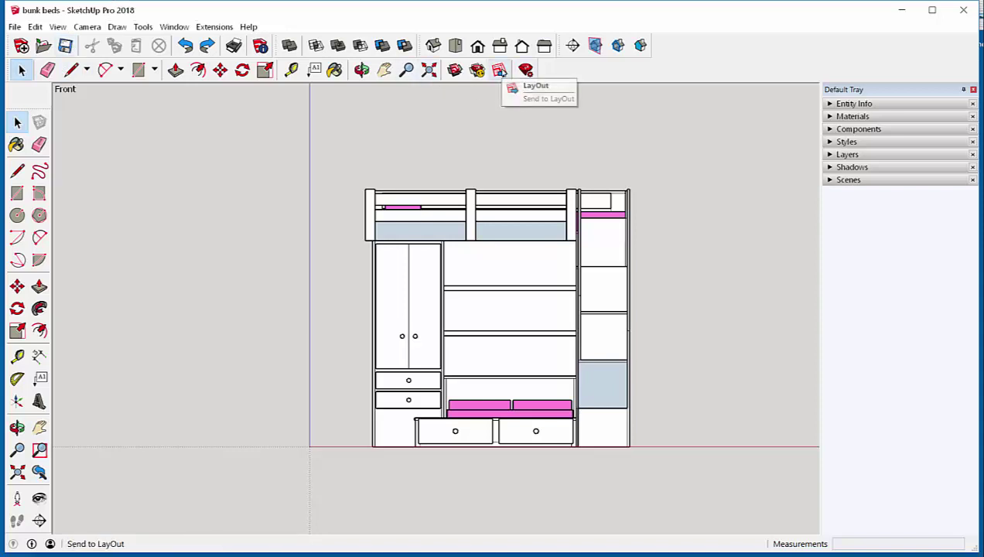
left_click(499, 71)
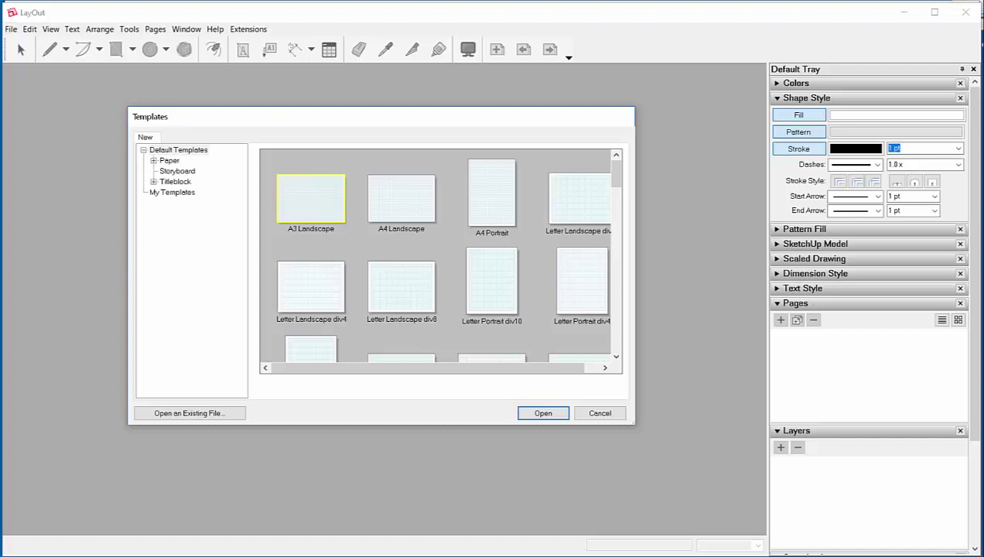
Start the new LayOut document from the A3 Landscape template
mouse_move(616, 174)
left_mouse_down()
mouse_move(631, 294)
mouse_move(618, 340)
mouse_move(617, 172)
left_mouse_up()
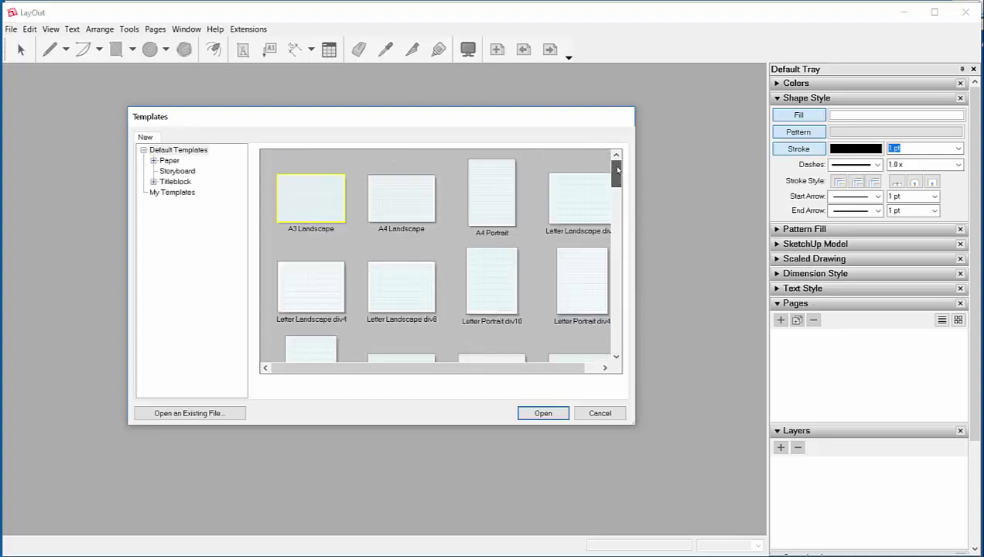
double_click(324, 198)
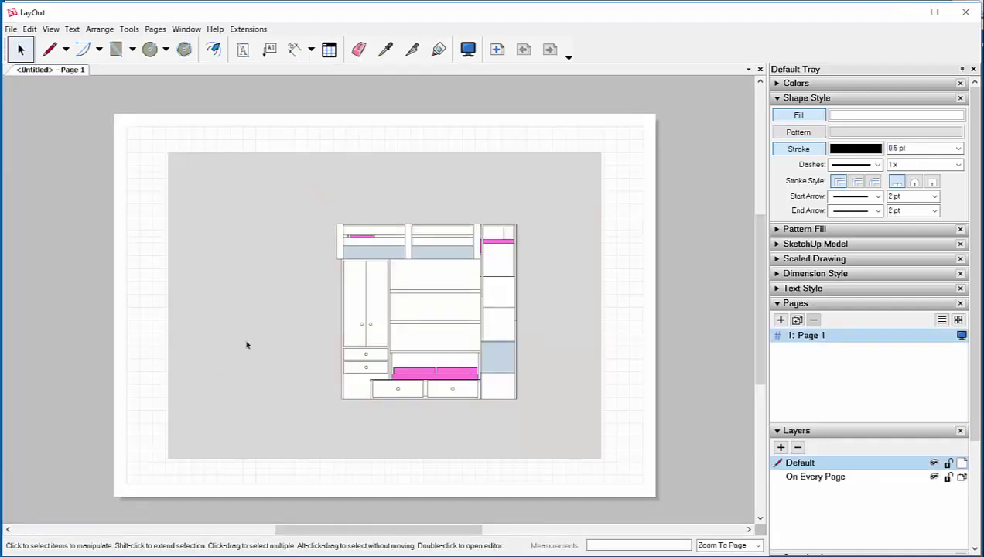
Set the bunk bed viewport scale to 3/4" = 1'-0" (1:16) and open the File menu
left_click(440, 298)
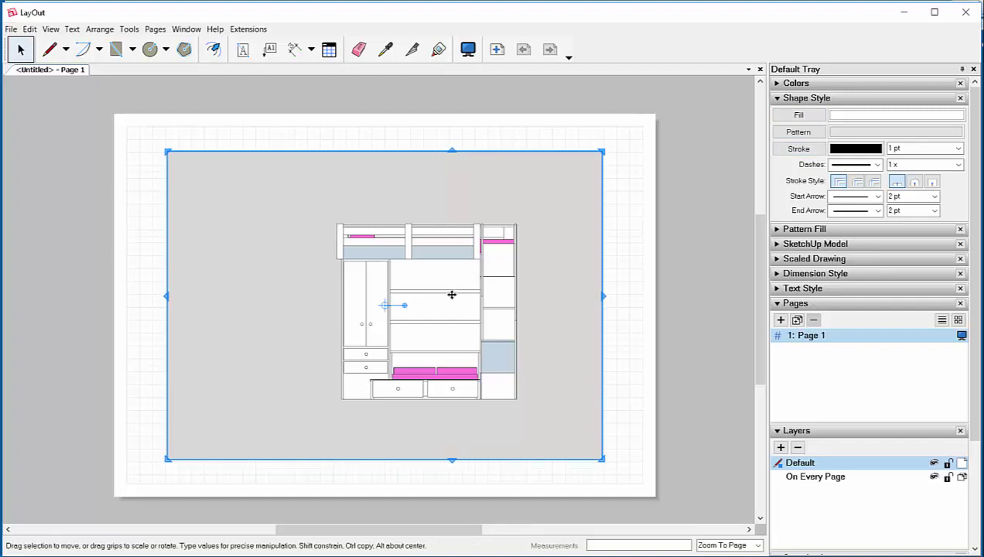
right_click(452, 295)
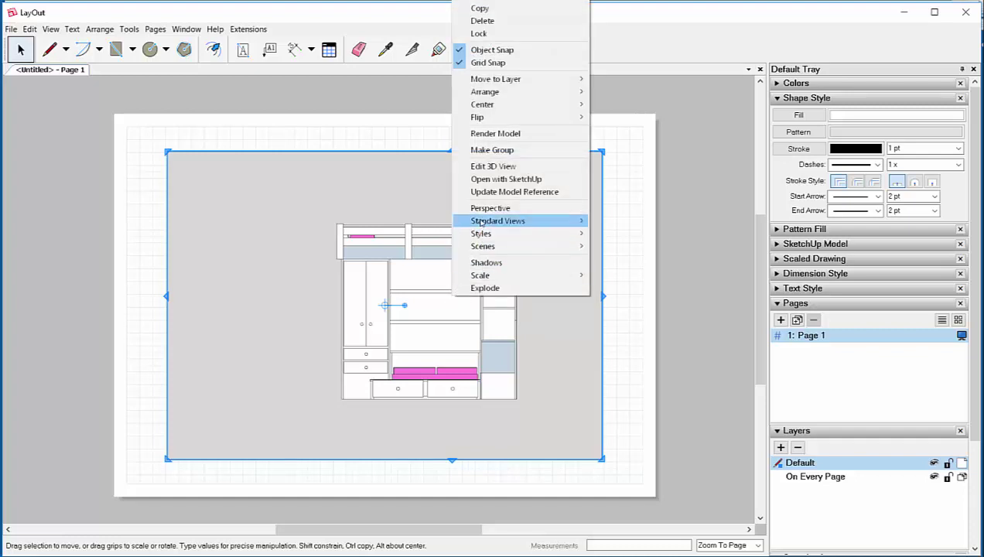
mouse_move(479, 223)
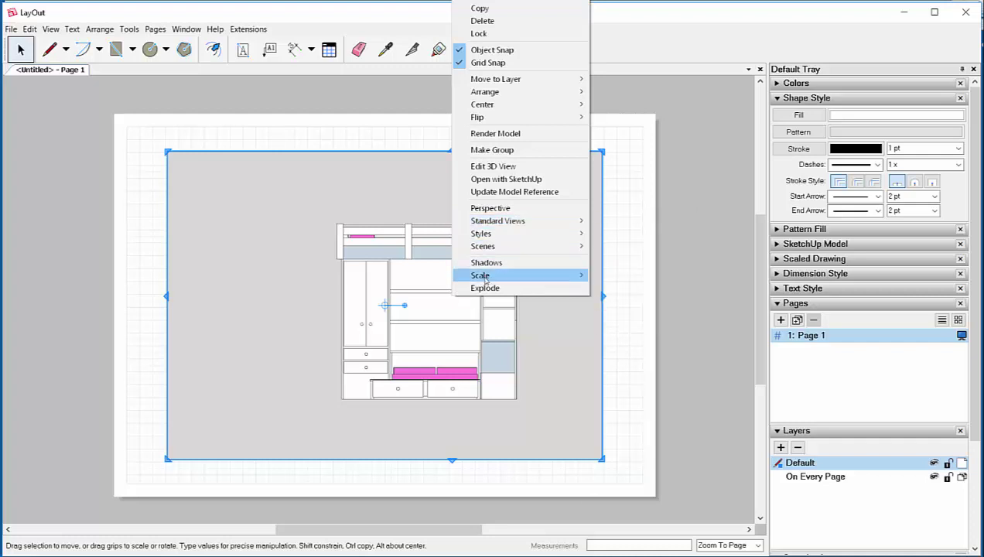
mouse_move(484, 276)
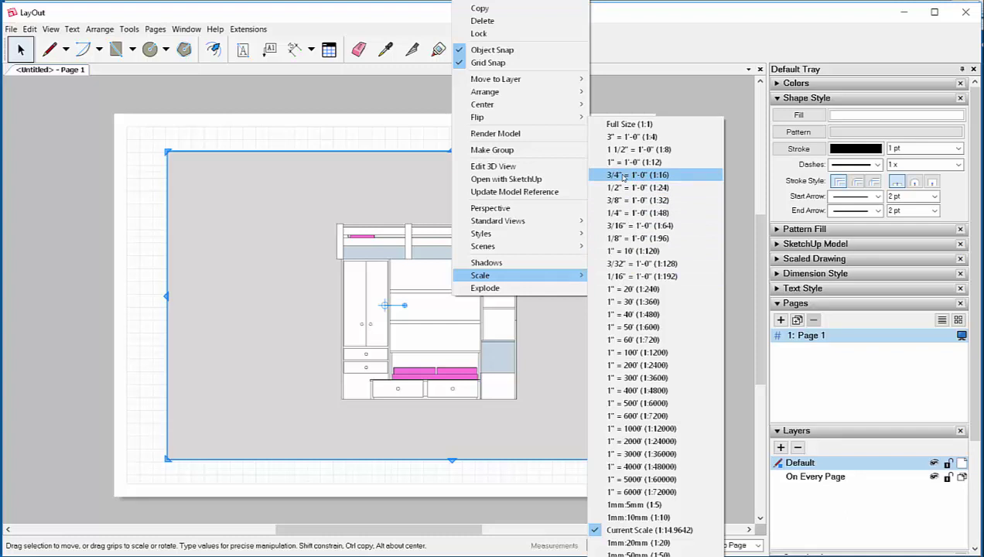
left_click(623, 177)
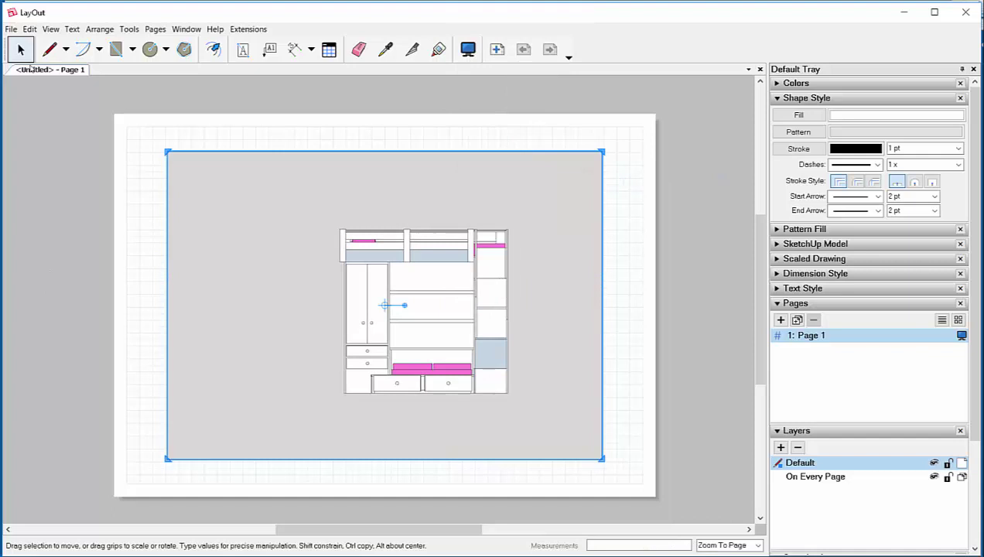
left_click(12, 29)
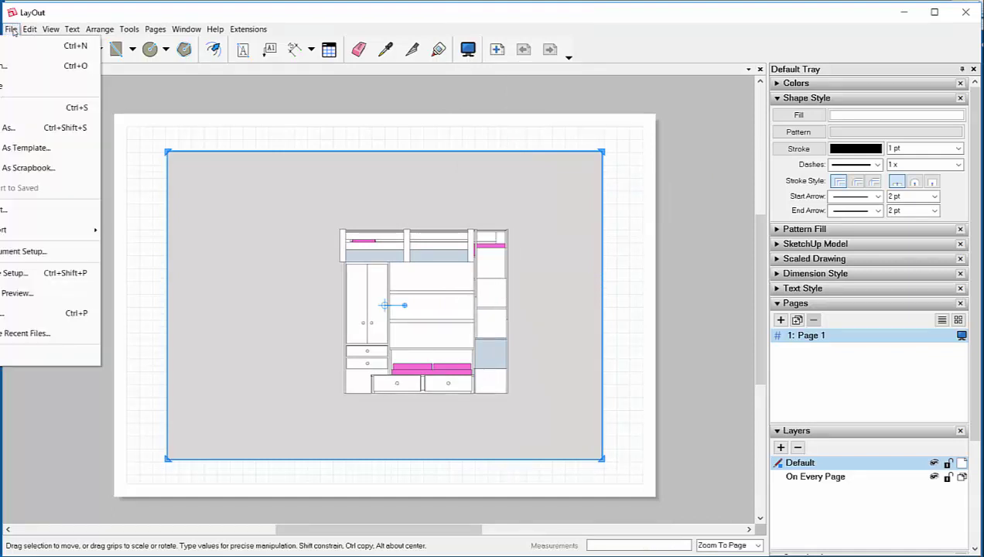